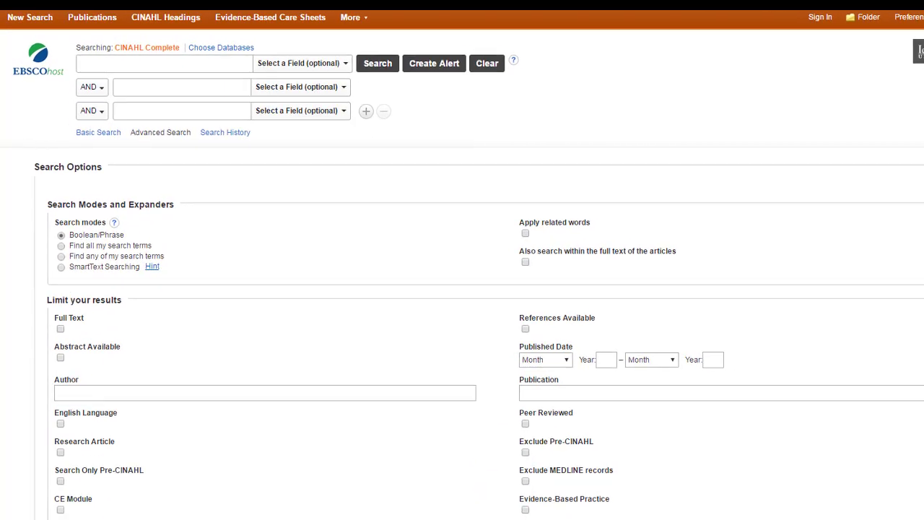
Search the TI Title field for "moral courage" OR "moral distress"
key("Return")
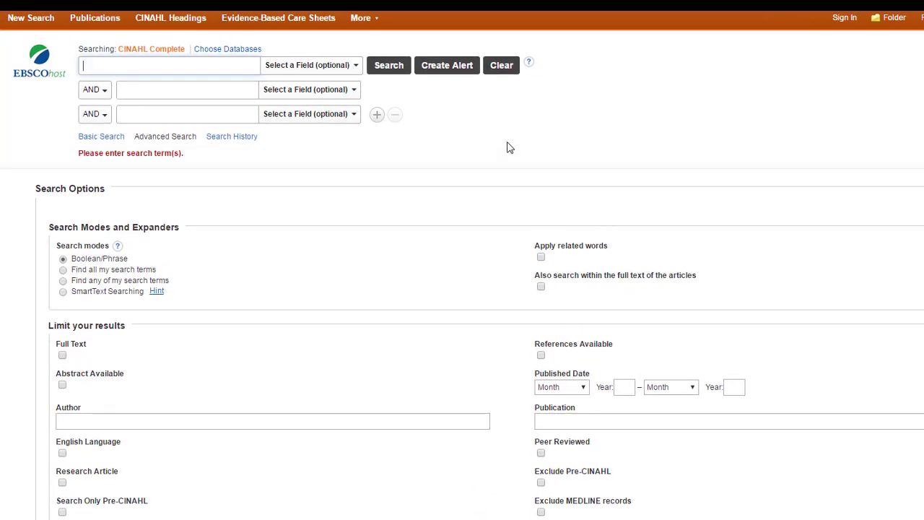
left_click(355, 69)
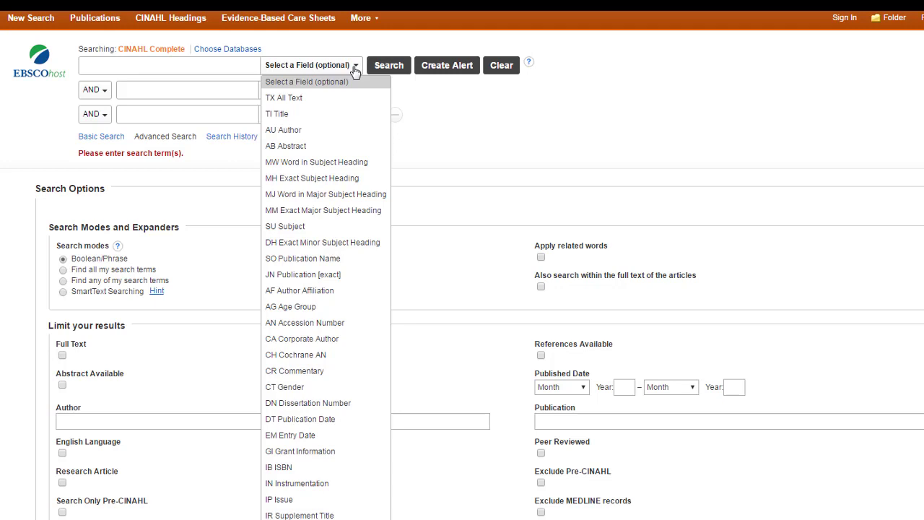
left_click(277, 113)
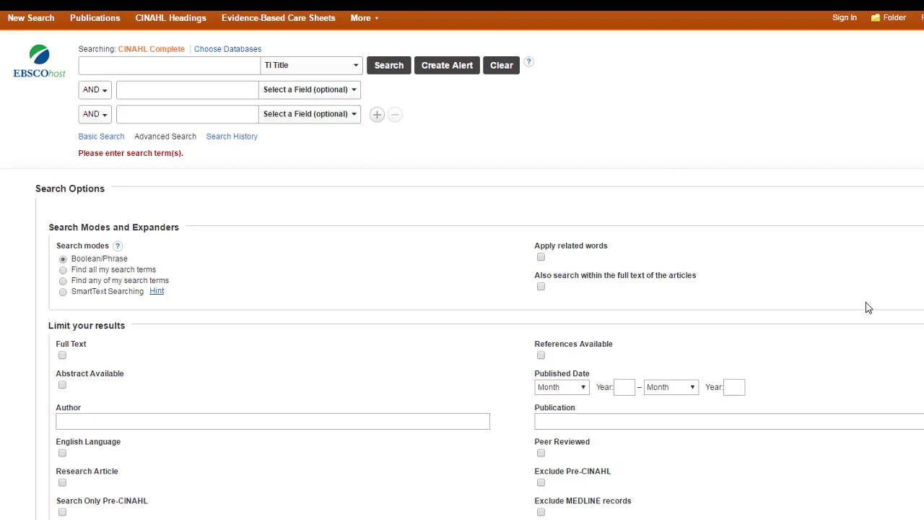
left_click(103, 63)
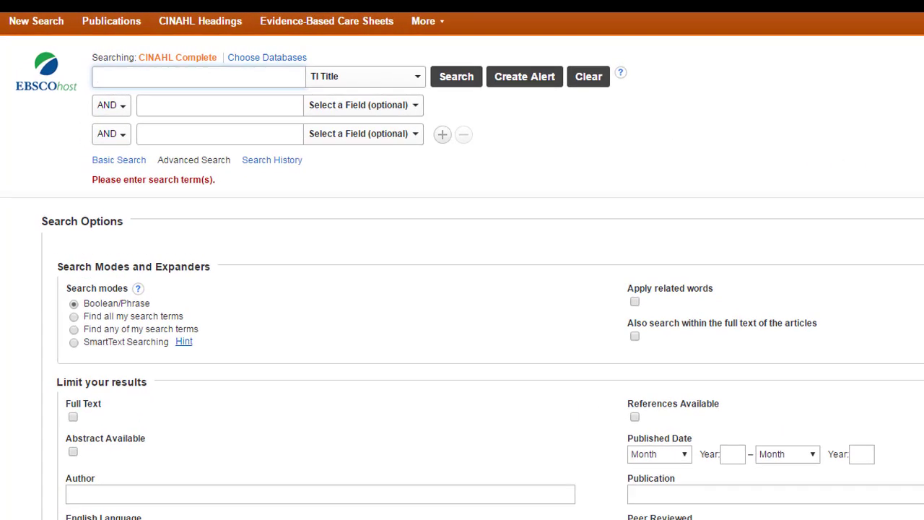
type("\"moral courage\" OR \"moral distress\"")
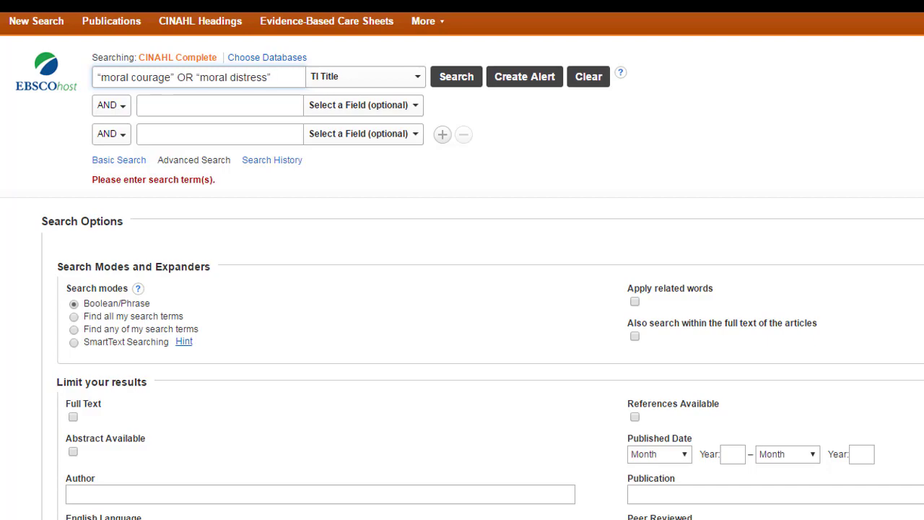
key("Return")
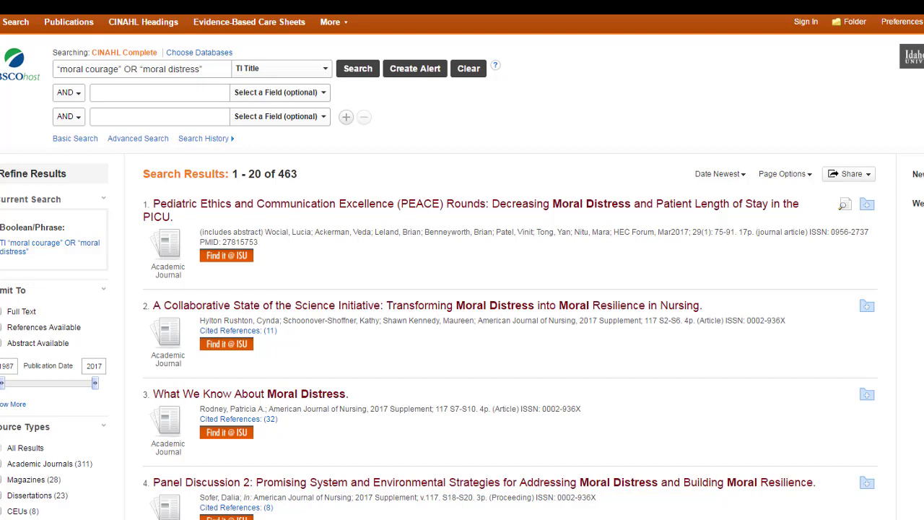
Look over the basic search options, return to the advanced search and examine its full set of limiters
left_click(75, 138)
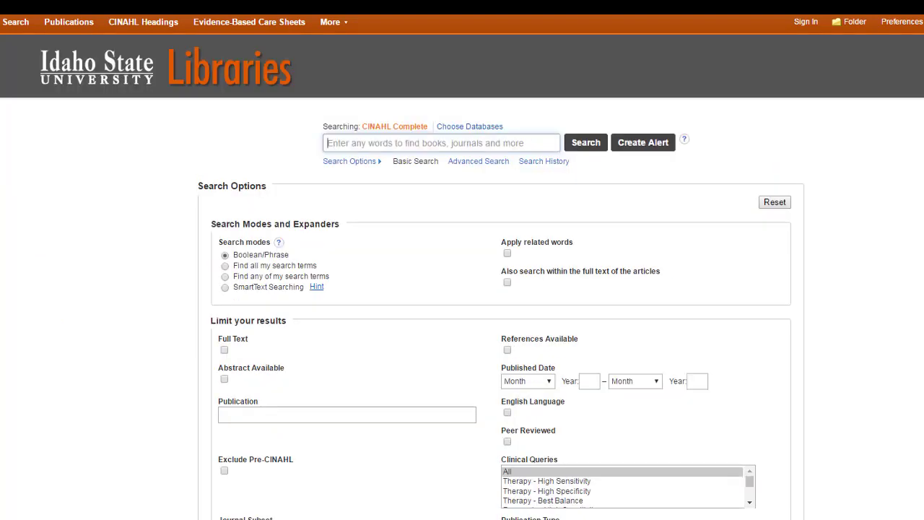
scroll(462, 289, "down", 2)
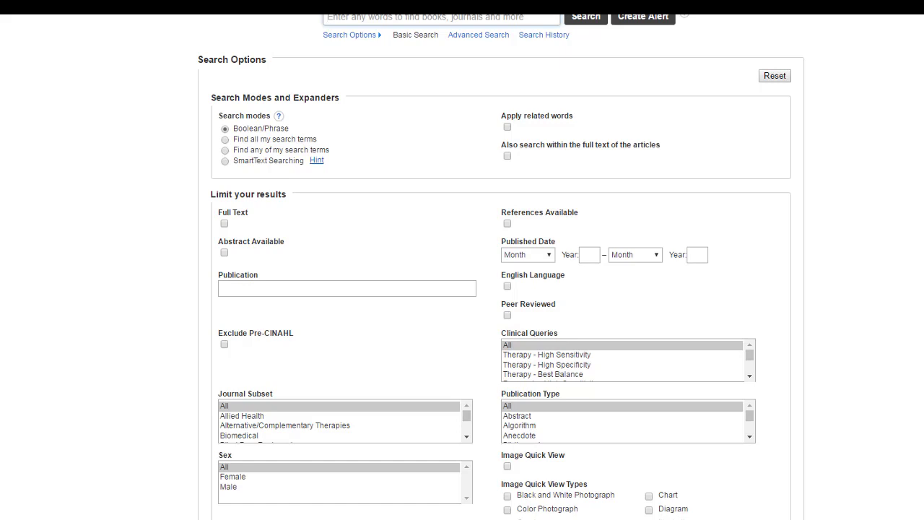
left_click(477, 36)
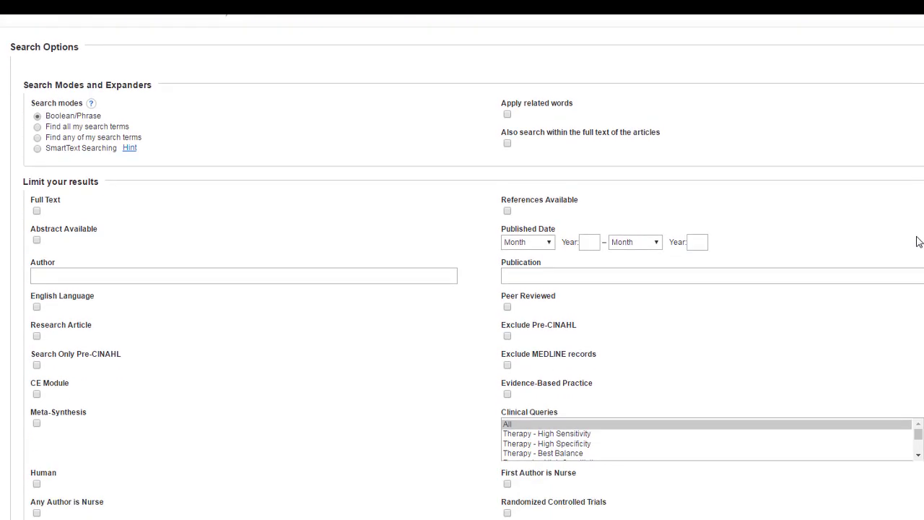
scroll(916, 240, "down", 2)
scroll(909, 240, "down", 7)
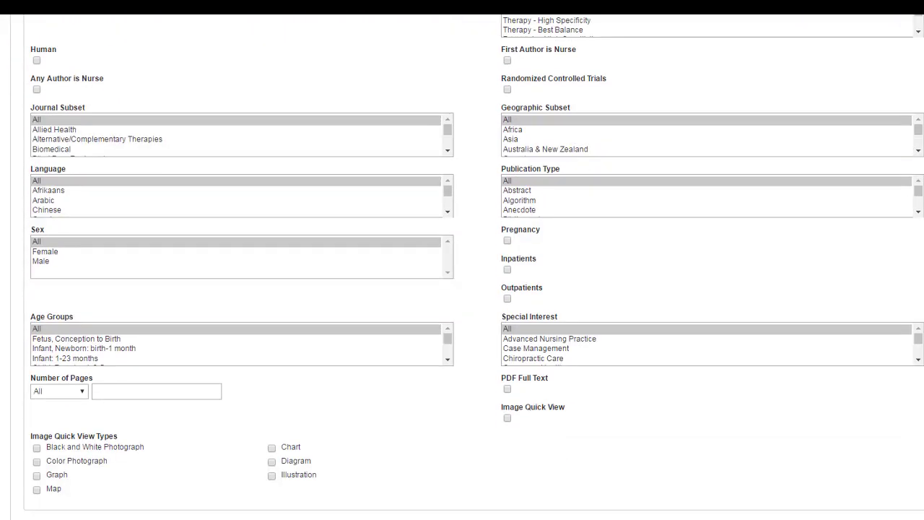
scroll(915, 245, "up", 7)
scroll(921, 261, "up", 2)
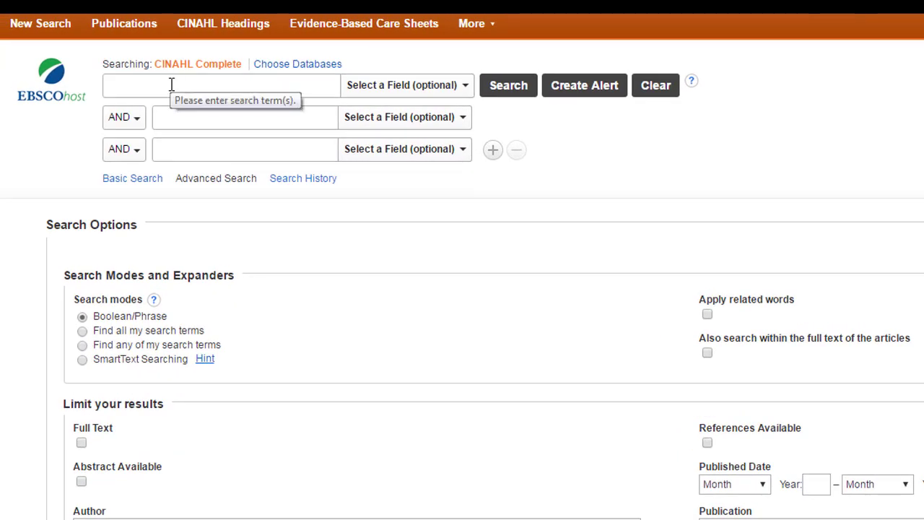
Enter "smoking cessation" OR antismoking OR anti-smoking in the first search row and the terms starting with college* OR universit* in the second
left_click(171, 84)
key("ctrl+v")
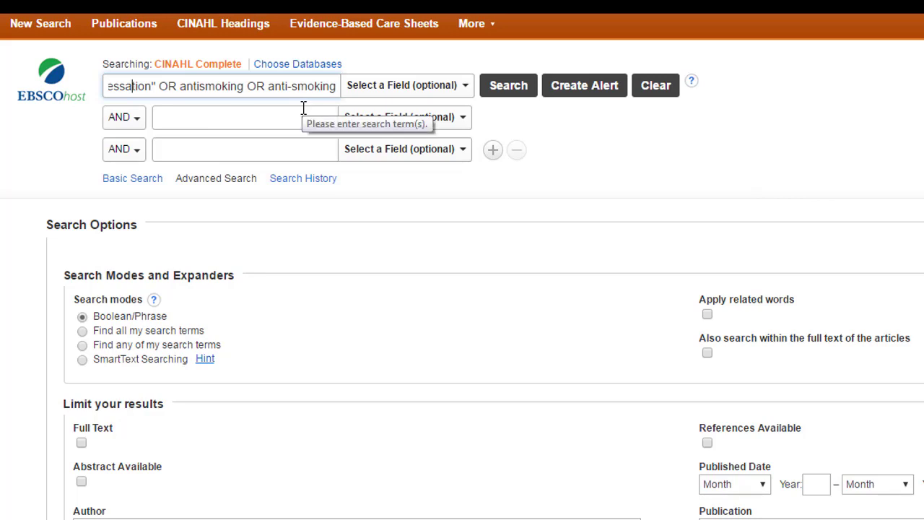
key("Home")
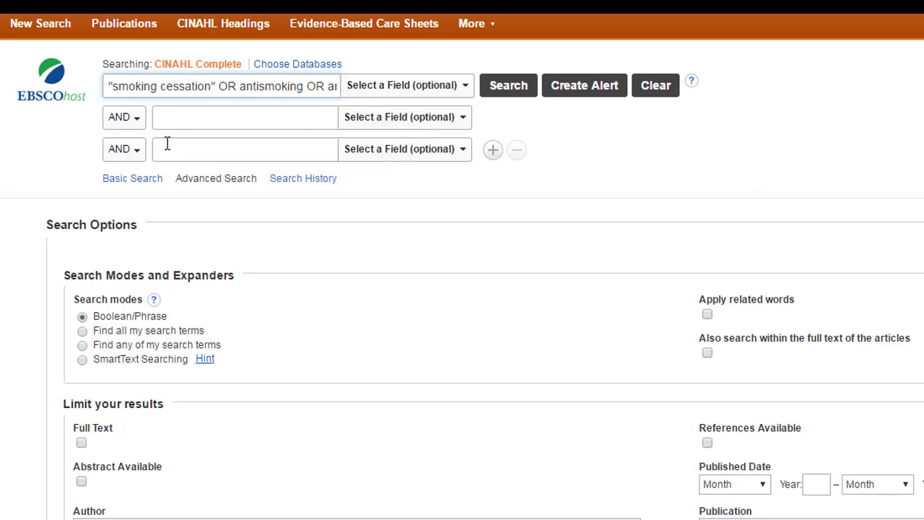
left_click(191, 119)
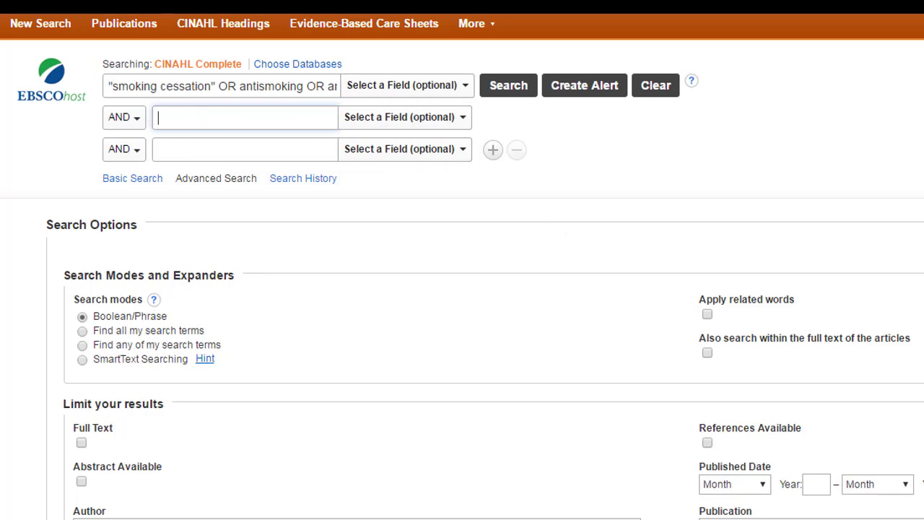
key("ctrl+v")
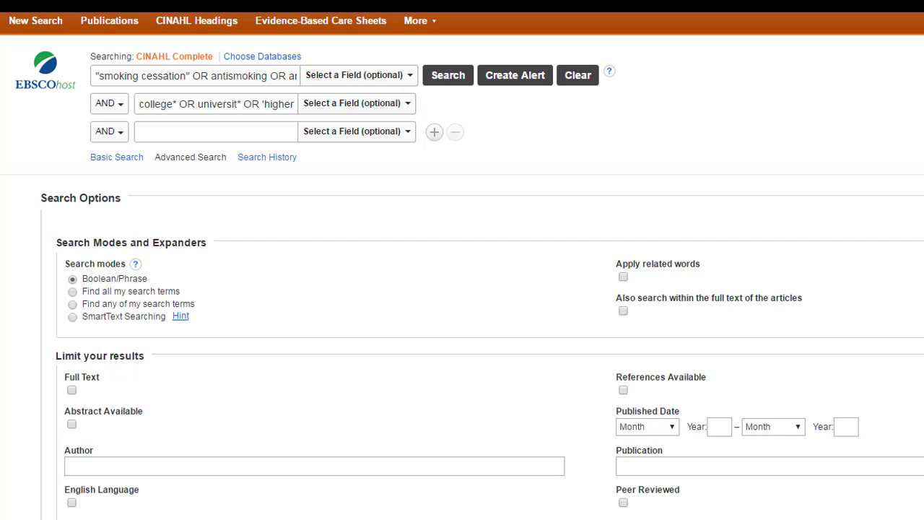
Limit the results to English Language and browse the Age Groups options
scroll(767, 309, "down", 4)
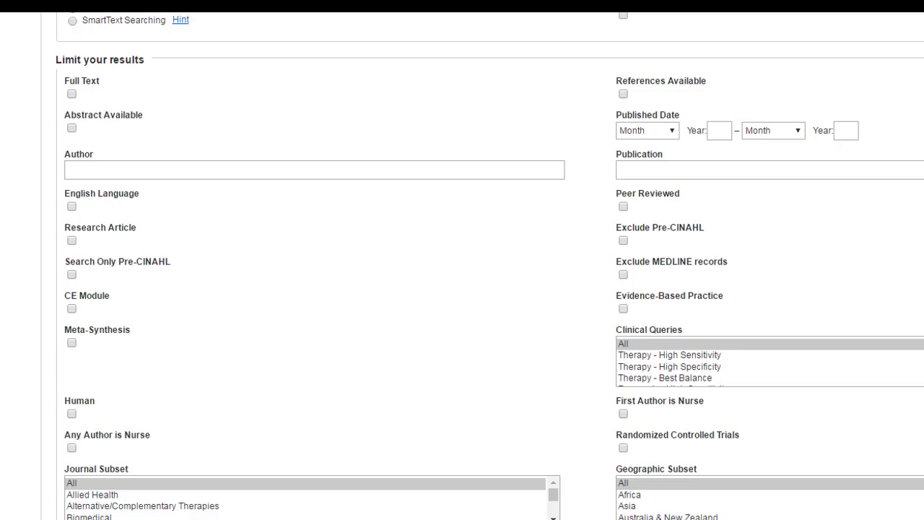
left_click(72, 206)
scroll(400, 321, "down", 4)
scroll(462, 288, "down", 1)
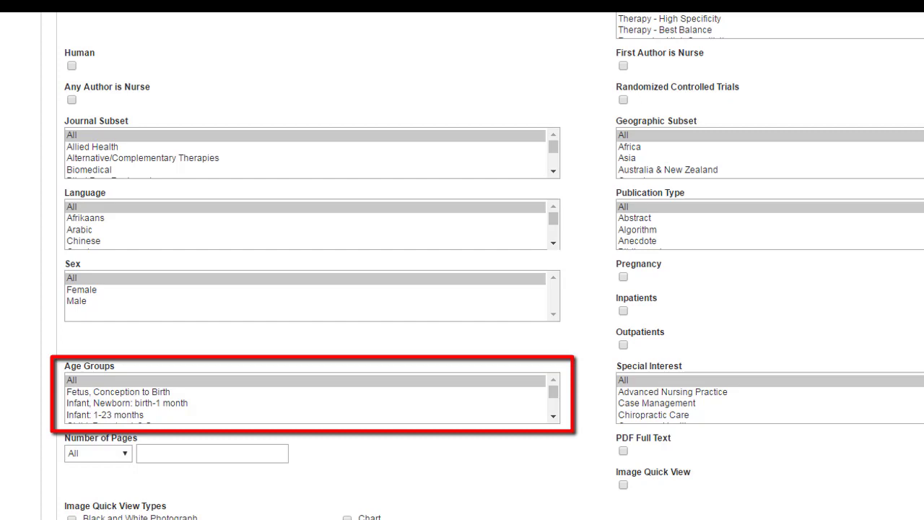
scroll(312, 396, "down", 3)
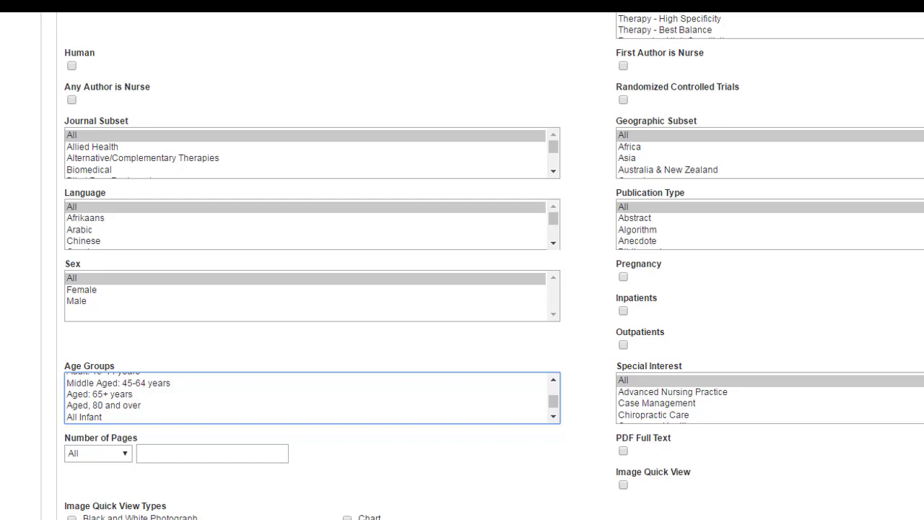
scroll(462, 267, "up", 6)
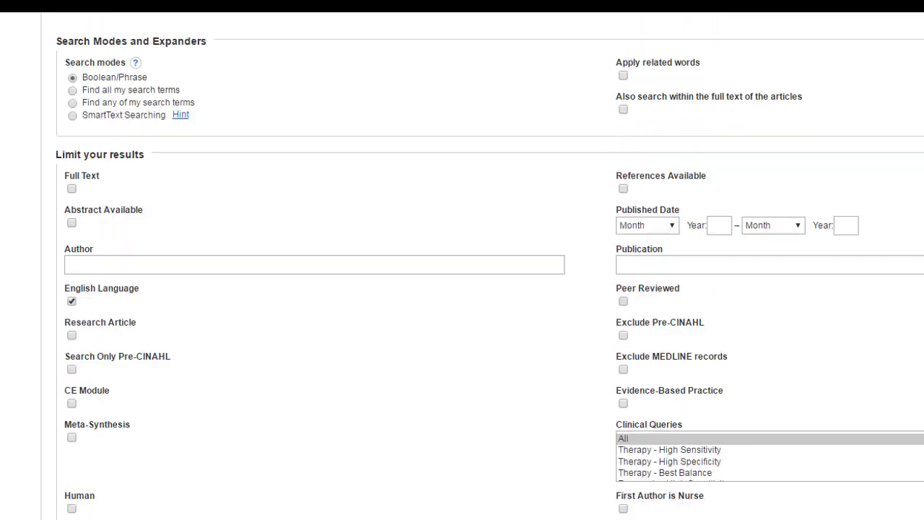
Limit the published date to the years 2010 to 2017 and restrict the results to Peer Reviewed articles
scroll(664, 429, "down", 2)
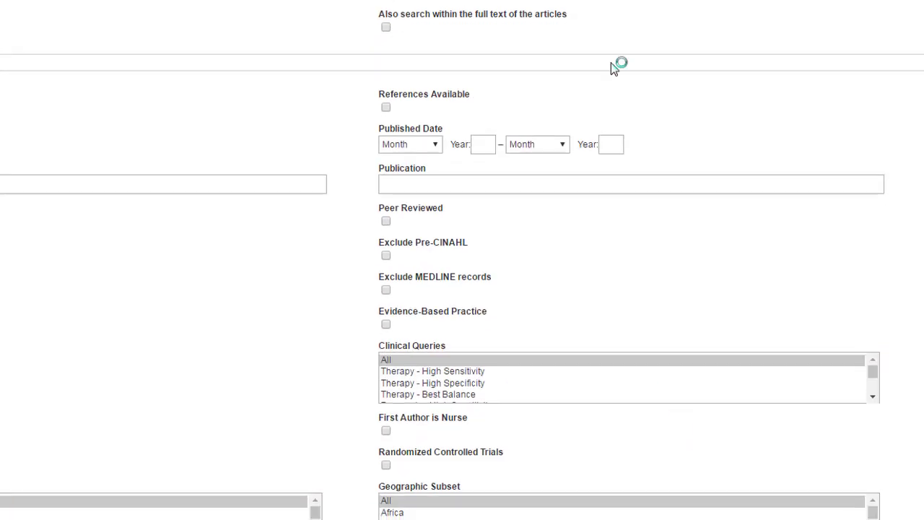
left_click(481, 143)
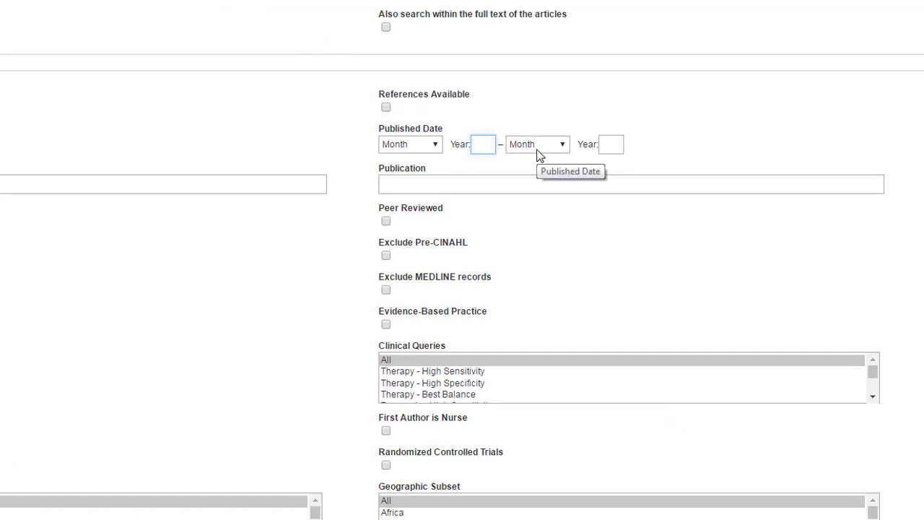
type("2010")
key("Tab")
key("Tab")
type("201")
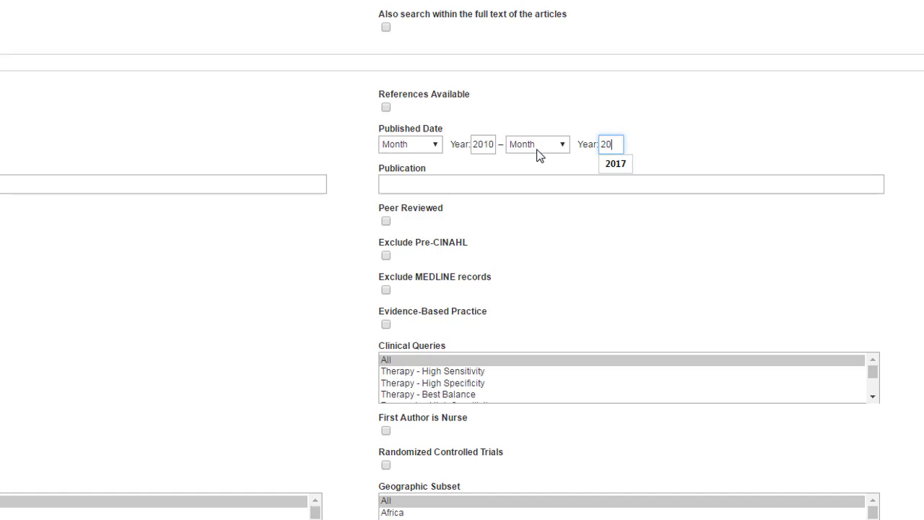
key("Down")
key("Return")
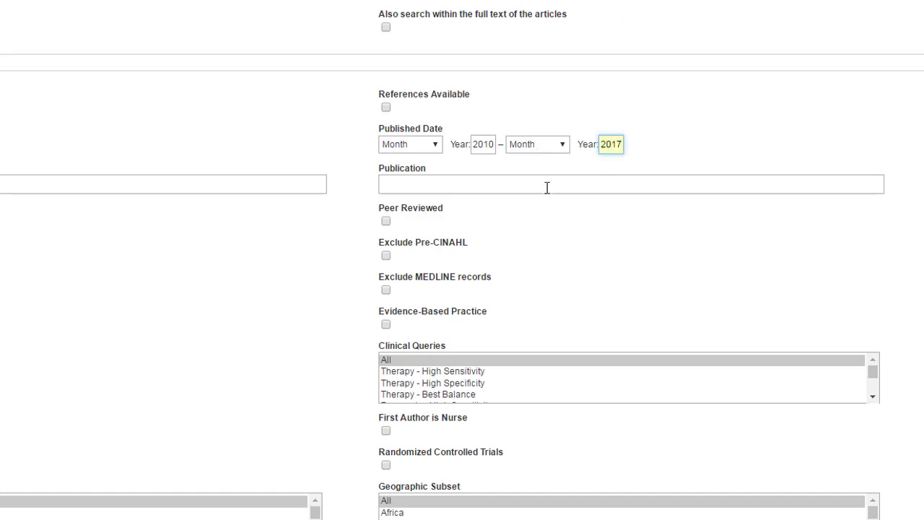
scroll(760, 166, "down", 2)
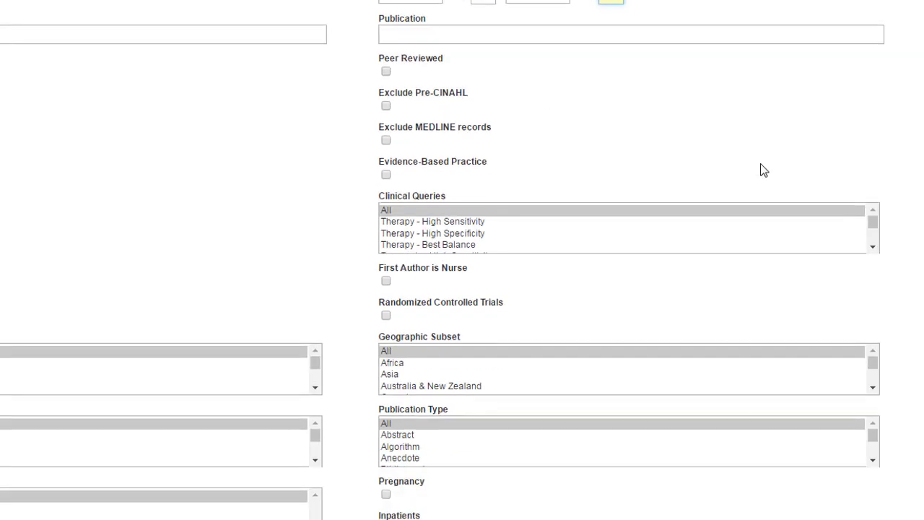
left_click(385, 71)
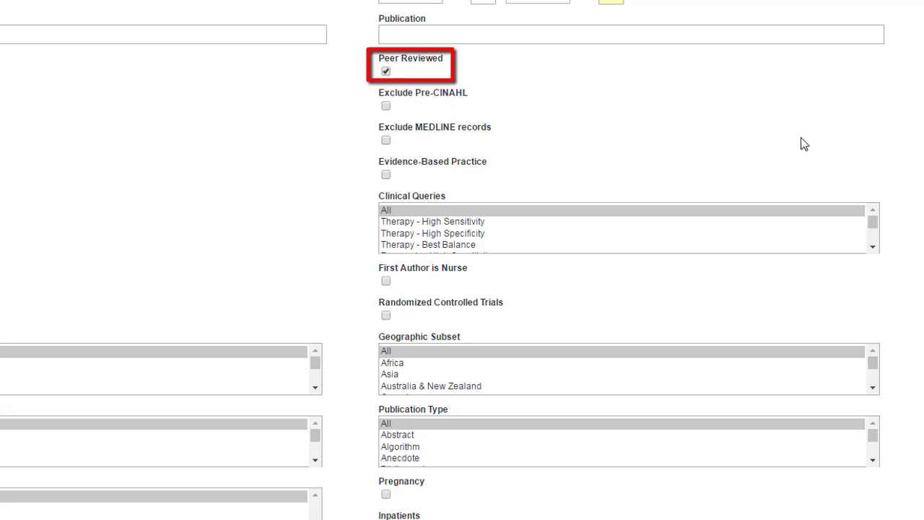
Browse the Special Interest options and run the smoking cessation search with the chosen limiters
scroll(424, 73, "down", 1)
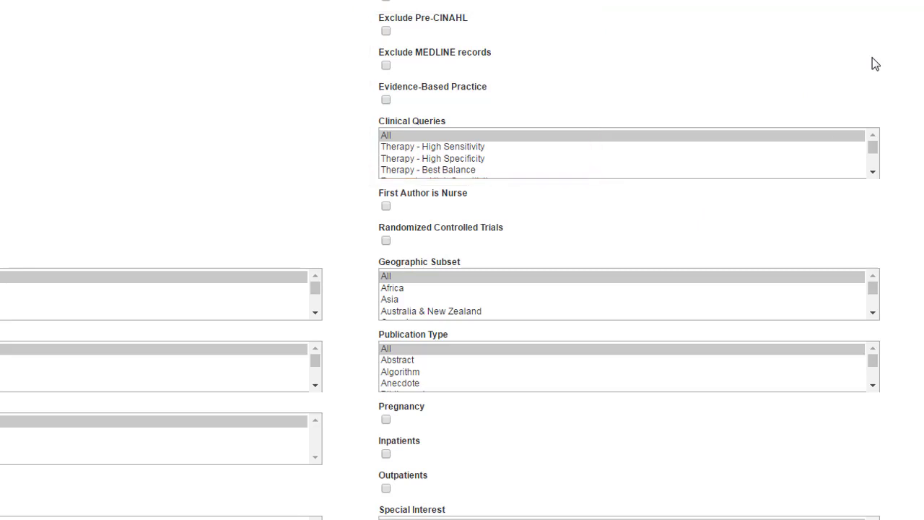
scroll(872, 57, "down", 4)
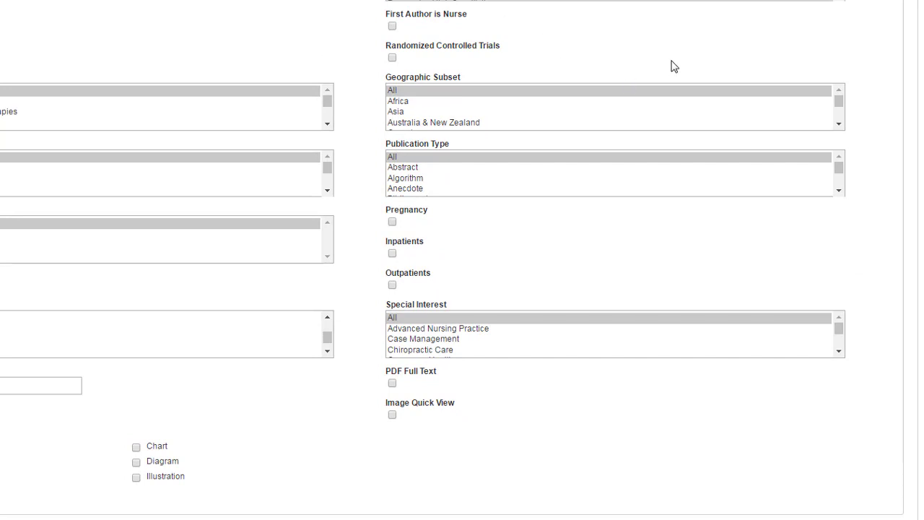
scroll(711, 65, "down", 1)
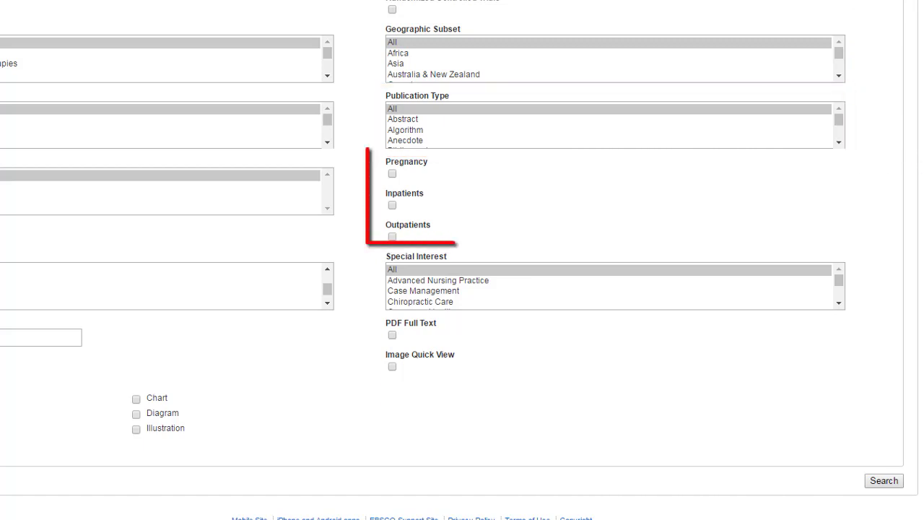
left_click(838, 302)
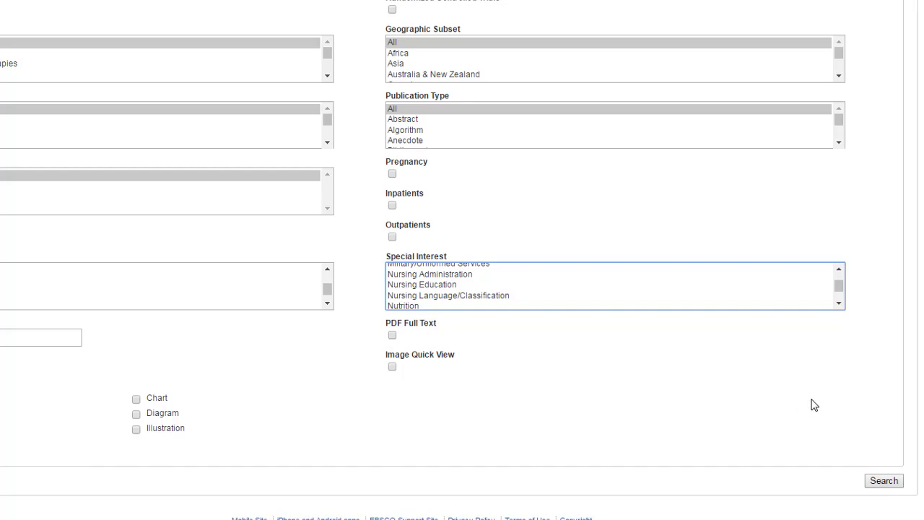
scroll(813, 405, "up", 10)
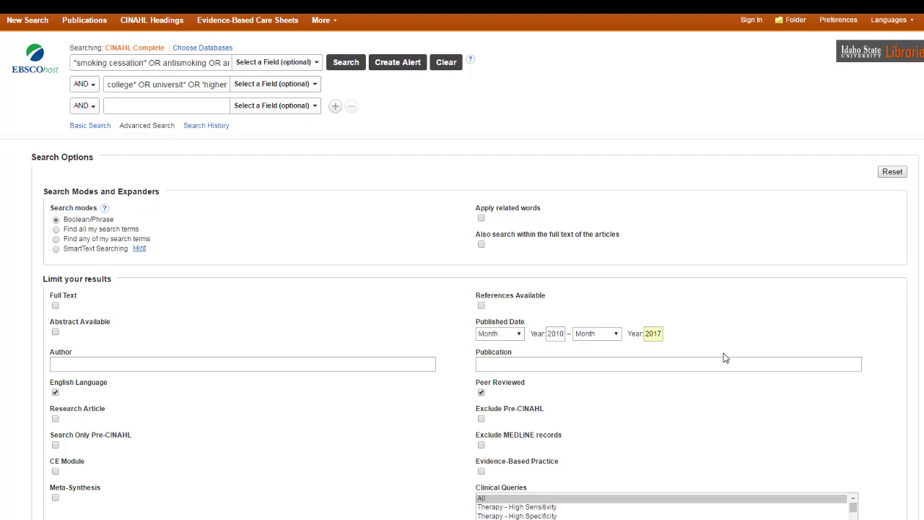
scroll(801, 419, "down", 10)
left_click(889, 474)
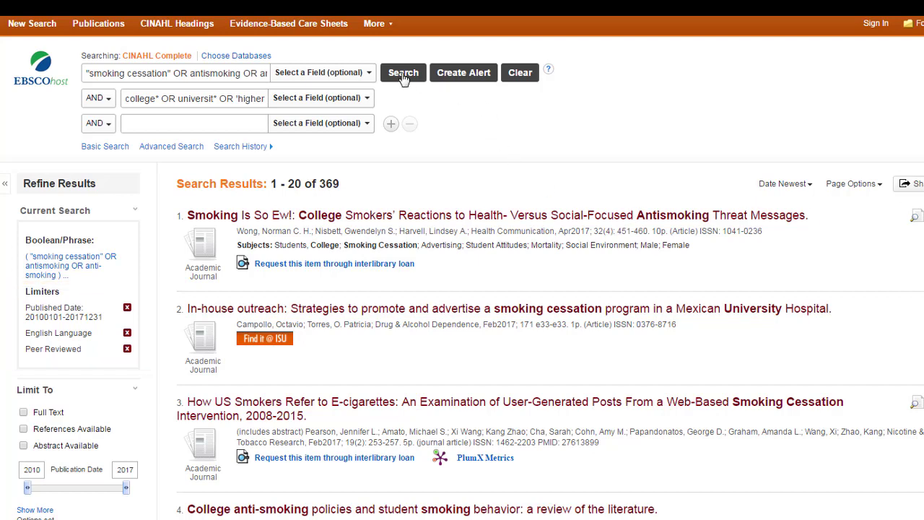
Restrict the smoking cessation terms in the first search row to the TI Title field
left_click(370, 74)
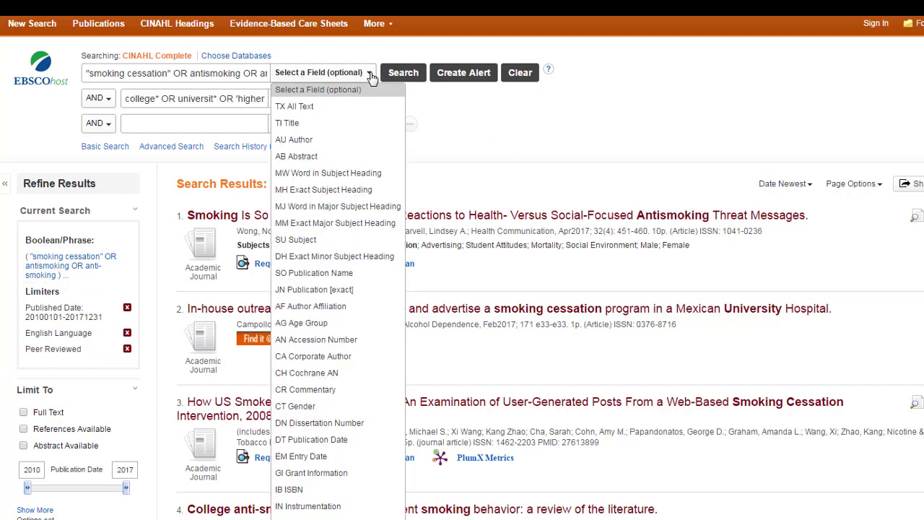
left_click(322, 125)
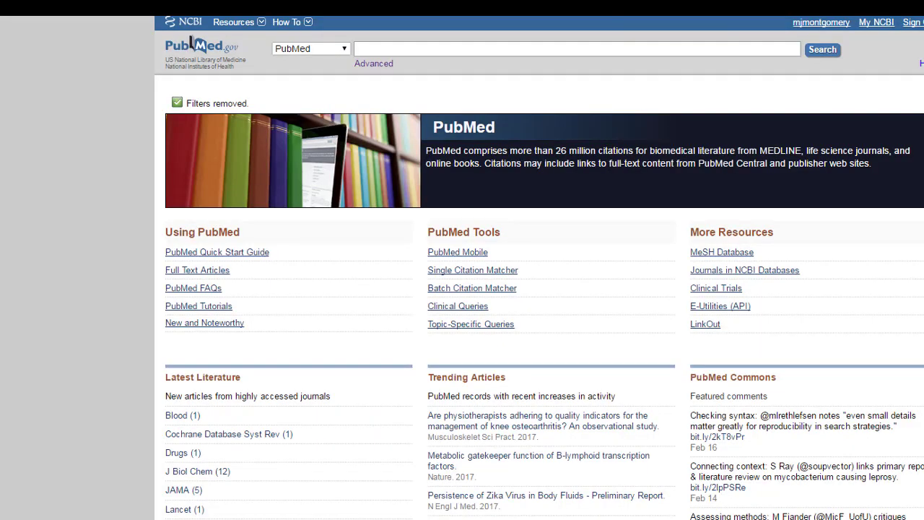
In PubMed, open the advanced search builder and set the first row's search field to Title/Abstract
left_click(373, 63)
left_click(346, 188)
scroll(318, 303, "down", 5)
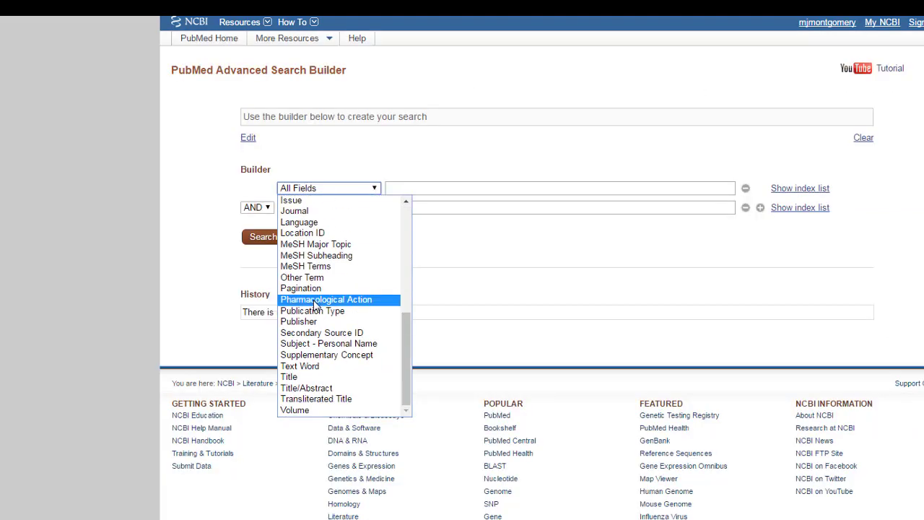
left_click(310, 390)
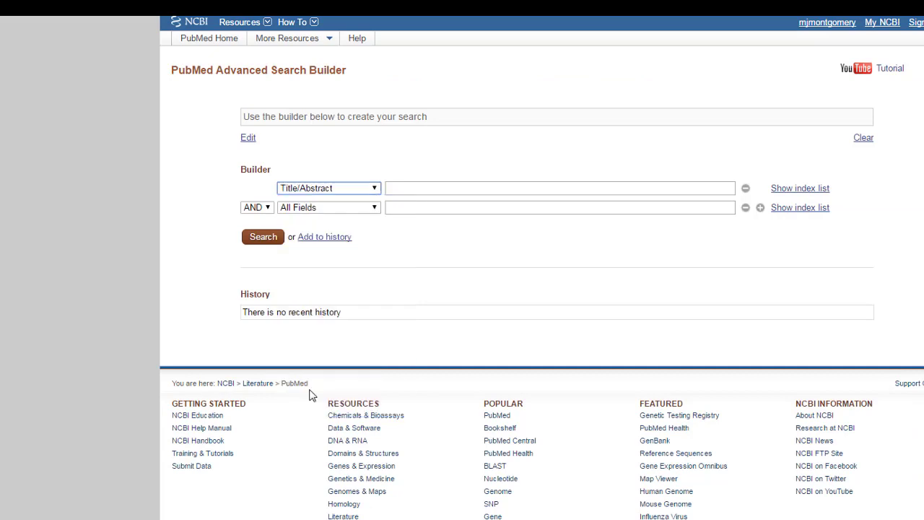
Enter Burnout OR "compassion fatigue" OR stress as the search terms for the Title/Abstract row
left_click(406, 188)
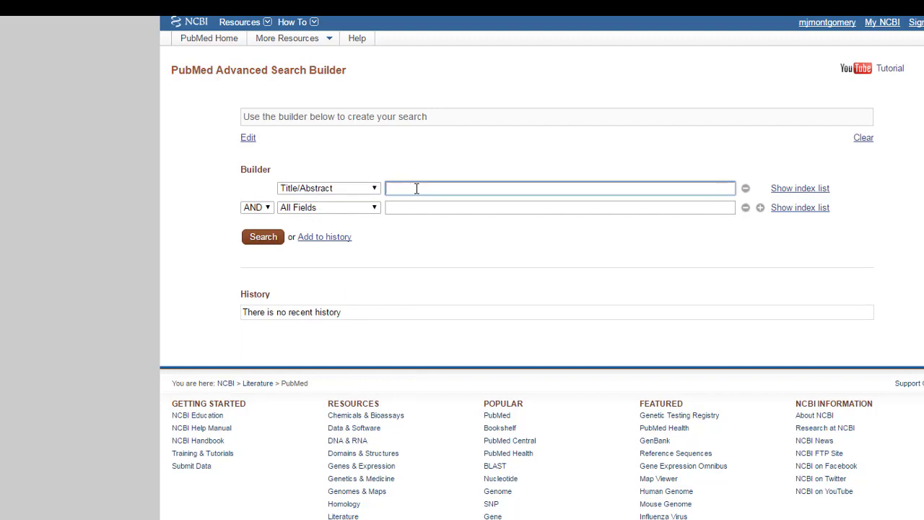
left_click(46, 289)
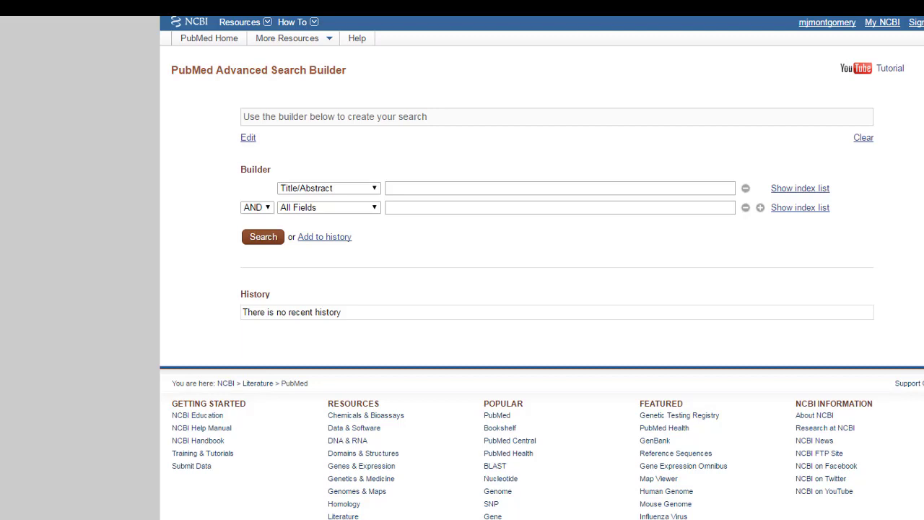
left_click(422, 189)
type("Burnout OR \"compassion fatigue\" OR stress")
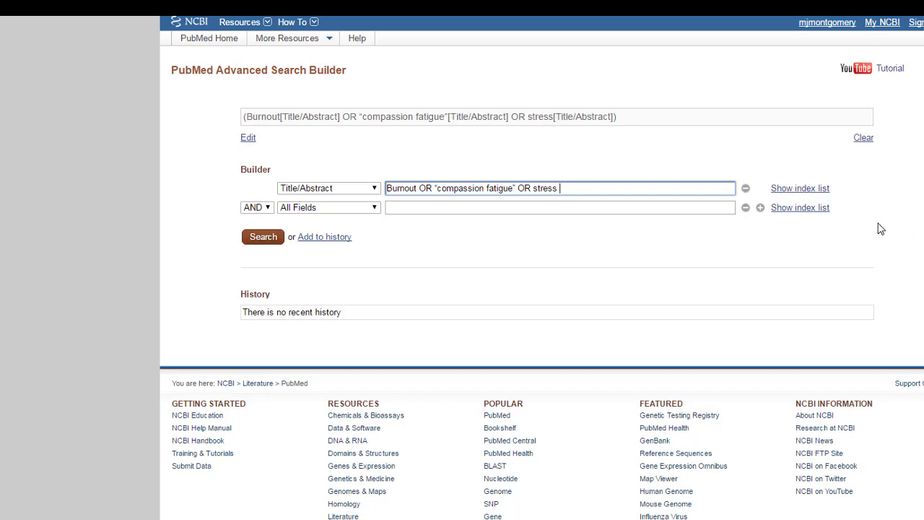
Add caregiver* and dementia OR Alzheimer's as two further AND rows in All Fields, and run the search
left_click(433, 208)
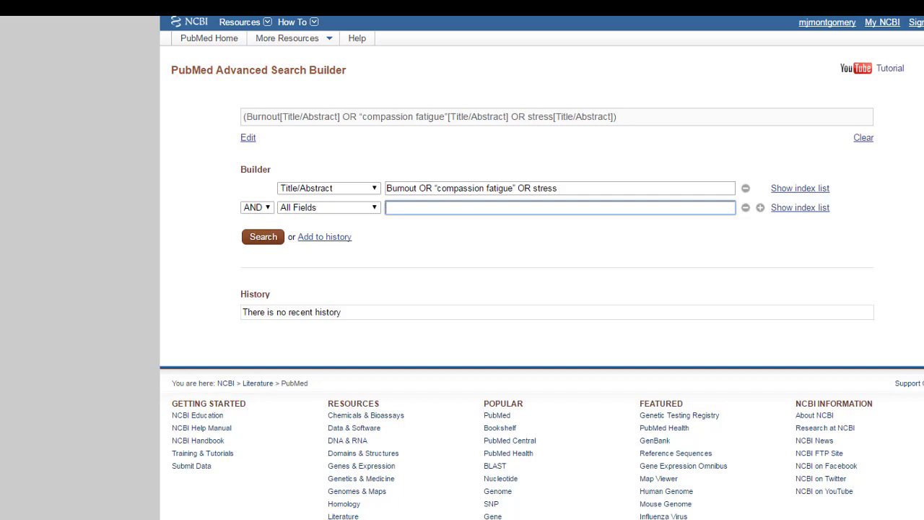
type("caregiver*")
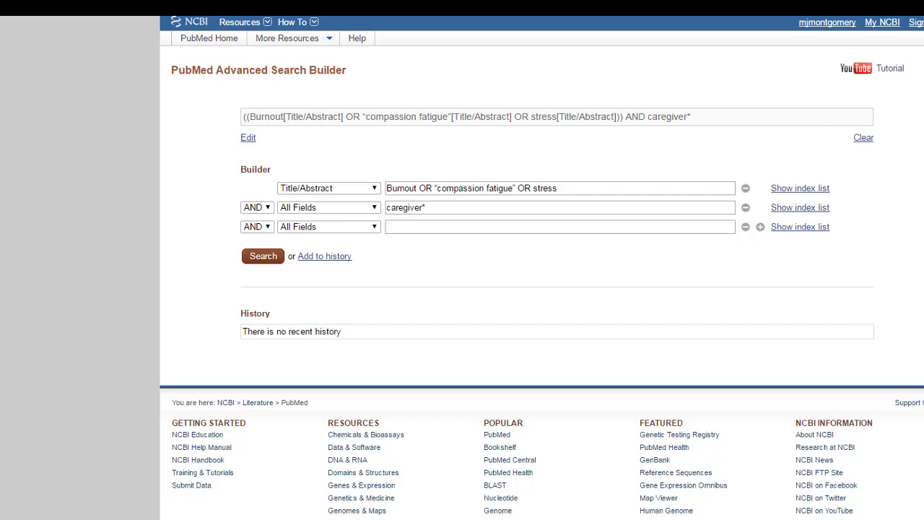
type("dementia OR Alzheimer's")
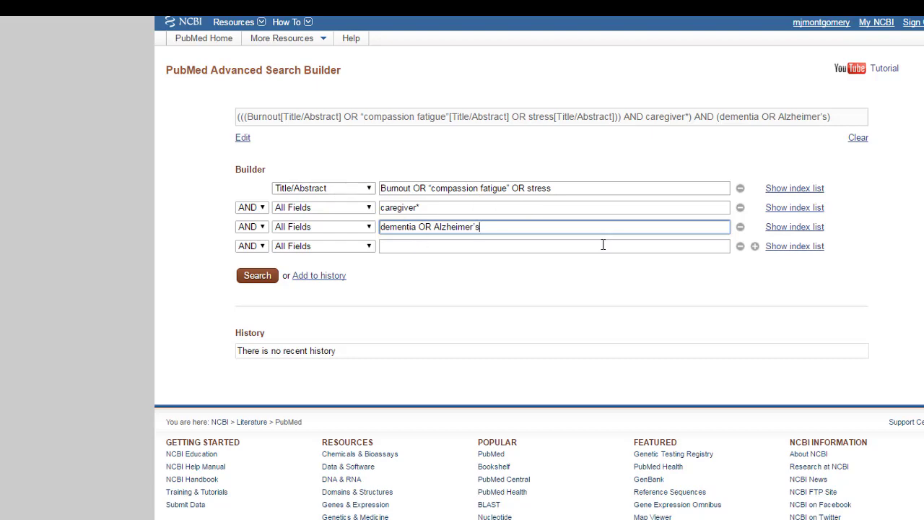
left_click(245, 273)
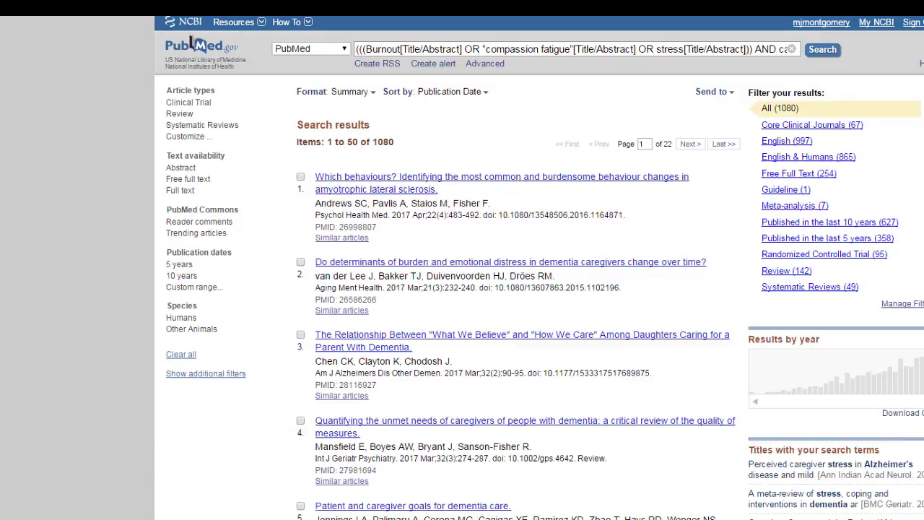
Limit the results to the last 5 years and add the Languages, Sex, Subjects, Journal categories, Ages and Search fields filter groups
left_click(179, 264)
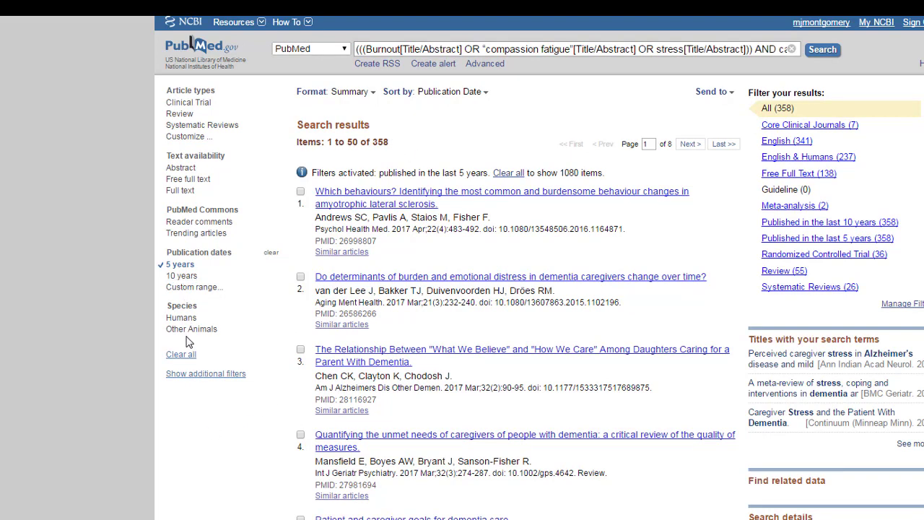
left_click(206, 373)
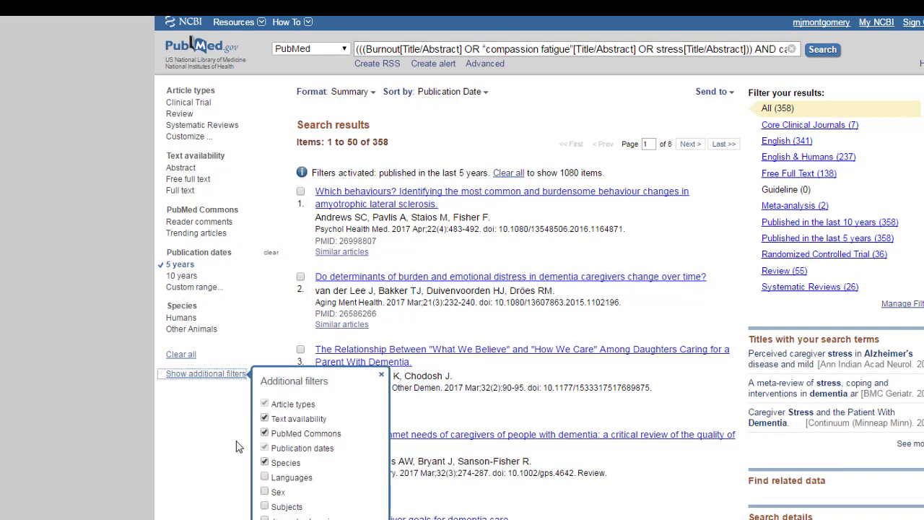
left_click(264, 476)
left_click(264, 491)
left_click(264, 506)
scroll(206, 198, "down", 4)
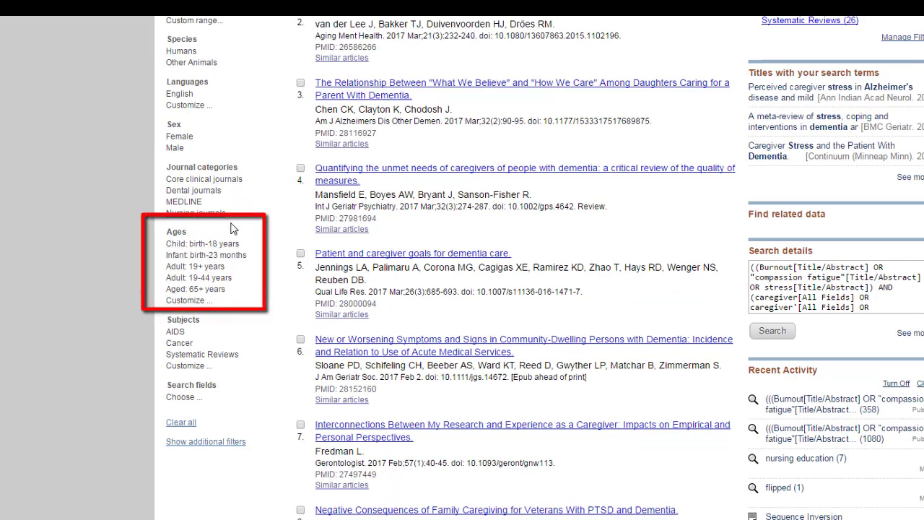
Review the customizable options of the Ages and Subjects filters, closing each list without changing the selection
left_click(187, 300)
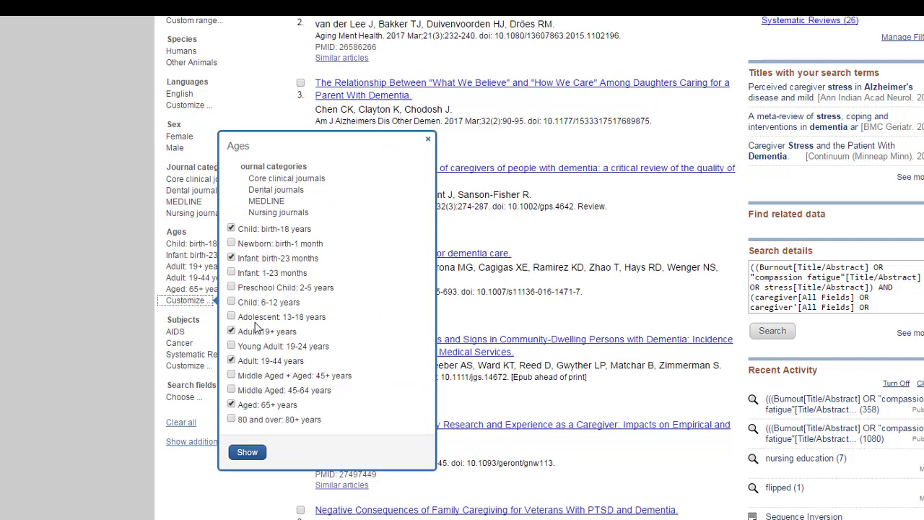
left_click(247, 505)
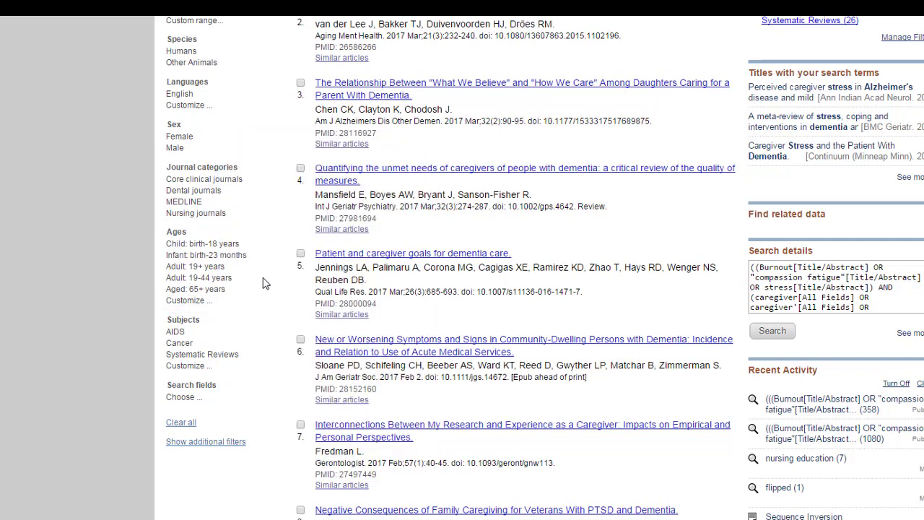
left_click(192, 368)
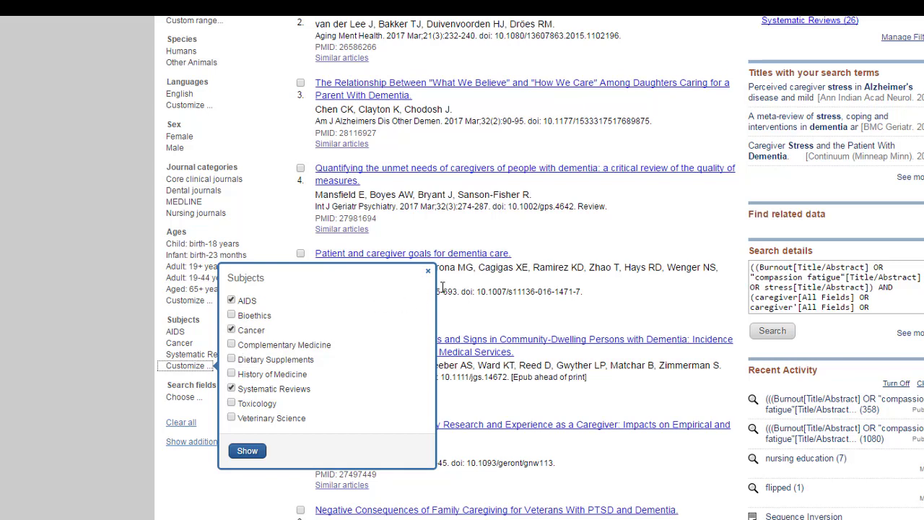
left_click(427, 271)
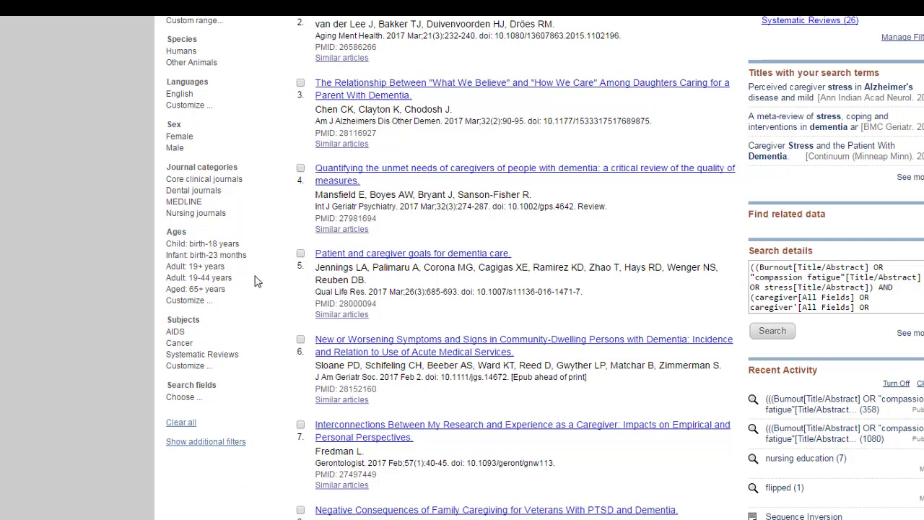
scroll(685, 189, "up", 4)
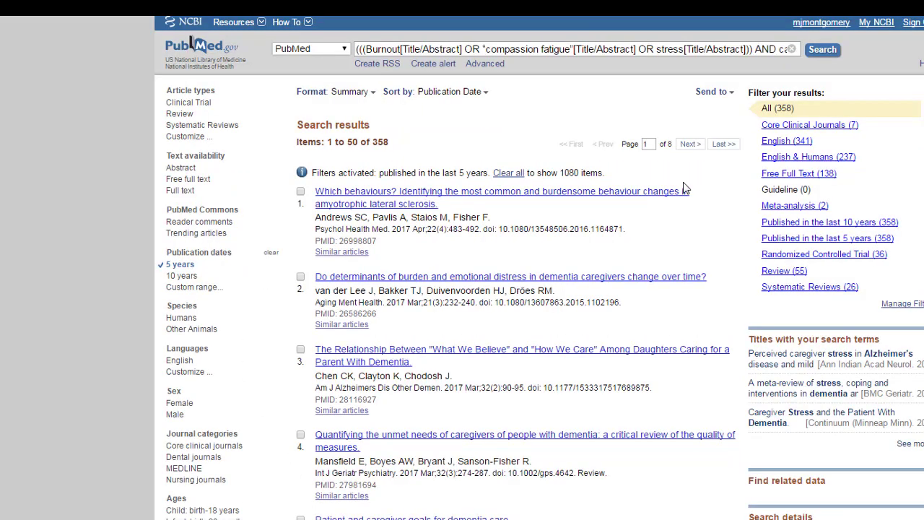